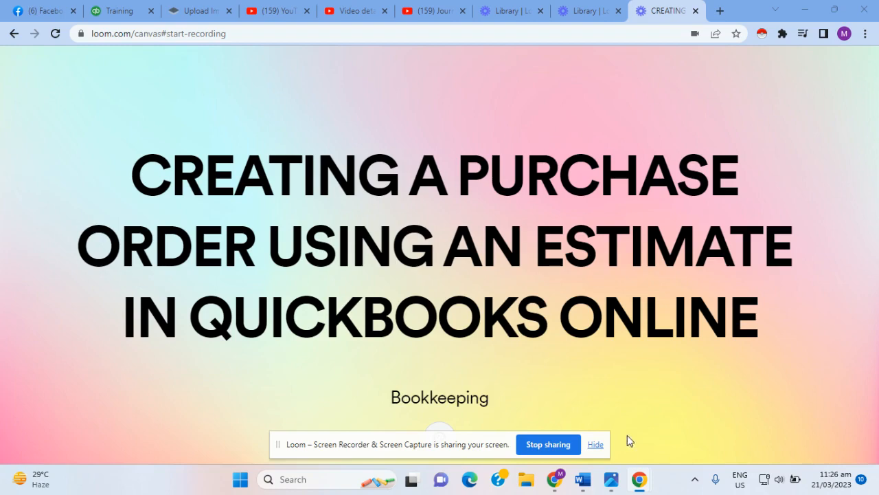
Step: Switch from Loom to the QuickBooks Online dashboard in the Chrome window
{"action": "mouse_move", "coordinate": [554, 478]}
{"action": "left_click", "coordinate": [596, 436]}
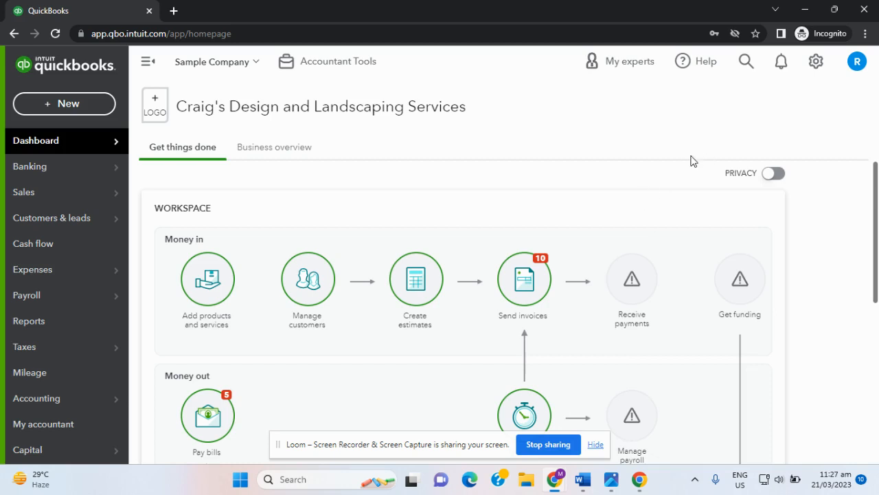
Step: Switch on Use purchase orders in the Expenses settings, save it, and close settings
{"action": "left_click", "coordinate": [815, 63]}
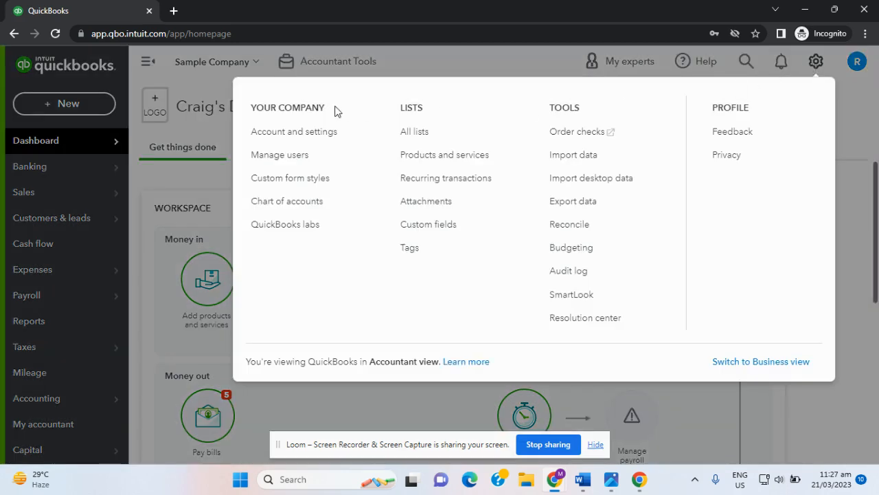
{"action": "left_click", "coordinate": [310, 136]}
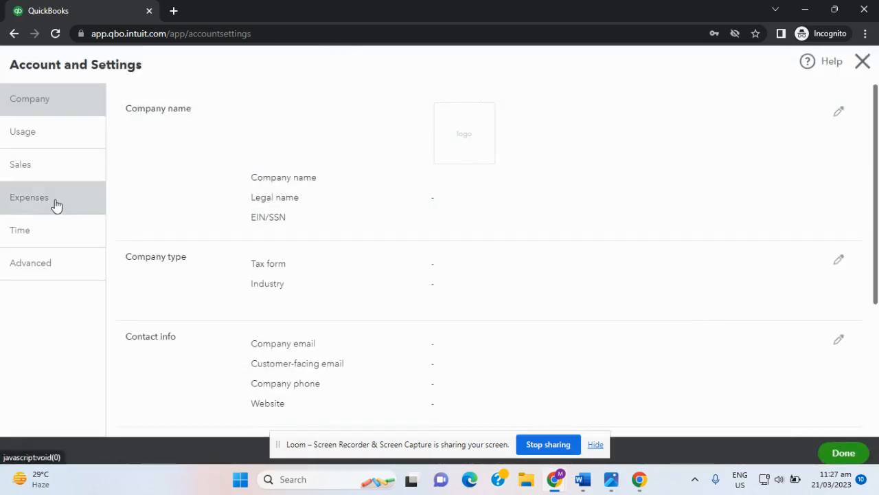
{"action": "left_click", "coordinate": [56, 204]}
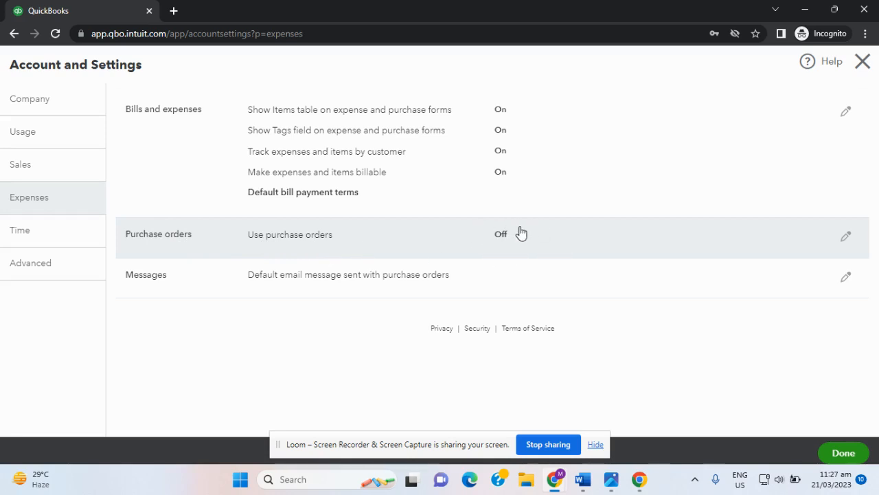
{"action": "left_click", "coordinate": [846, 238]}
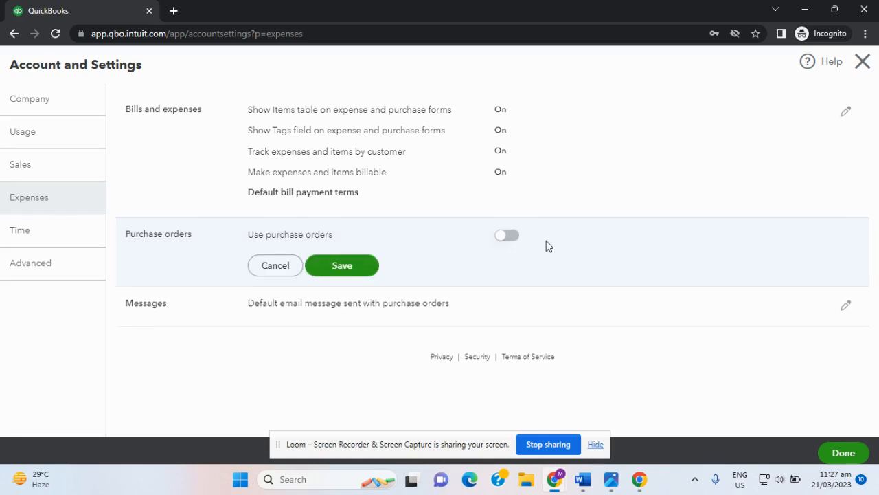
{"action": "left_click", "coordinate": [508, 236]}
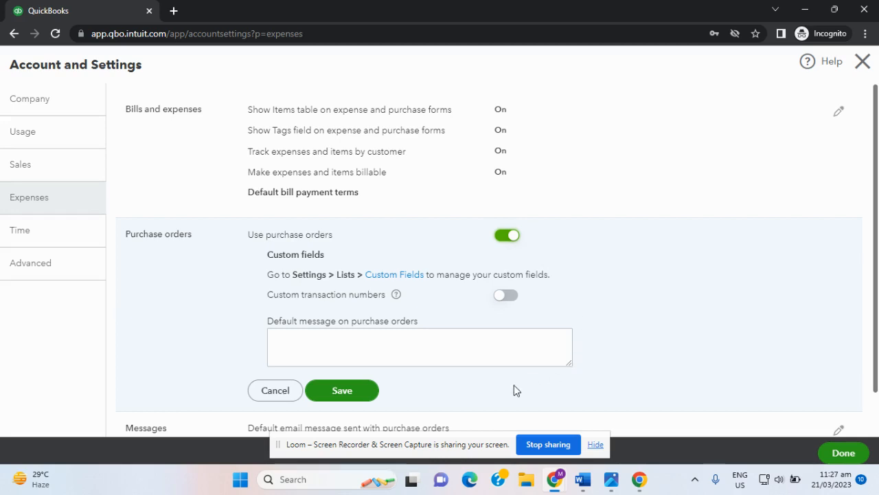
{"action": "left_click", "coordinate": [343, 397]}
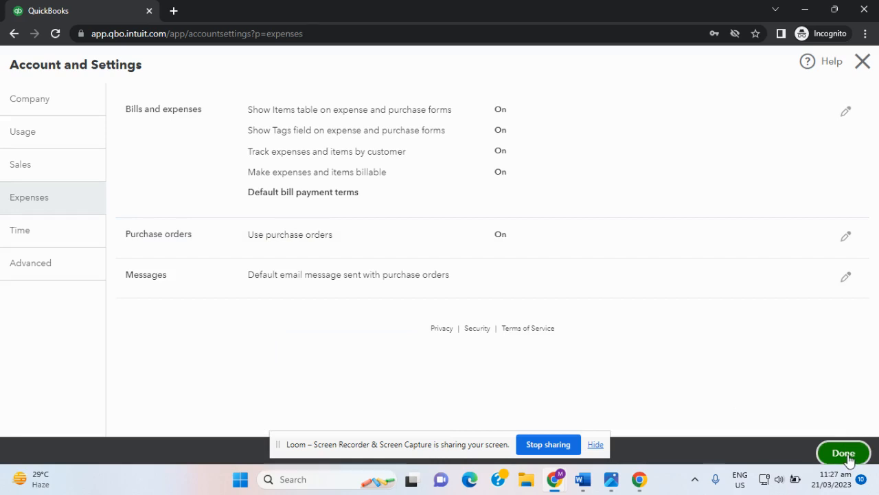
{"action": "left_click", "coordinate": [847, 456]}
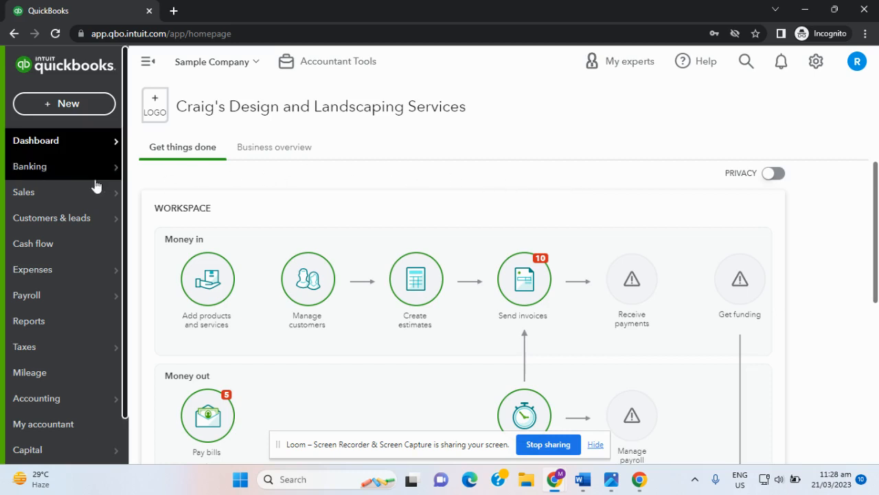
Step: Go to Sales > All sales to list the last 12 months' transactions
{"action": "mouse_move", "coordinate": [80, 190]}
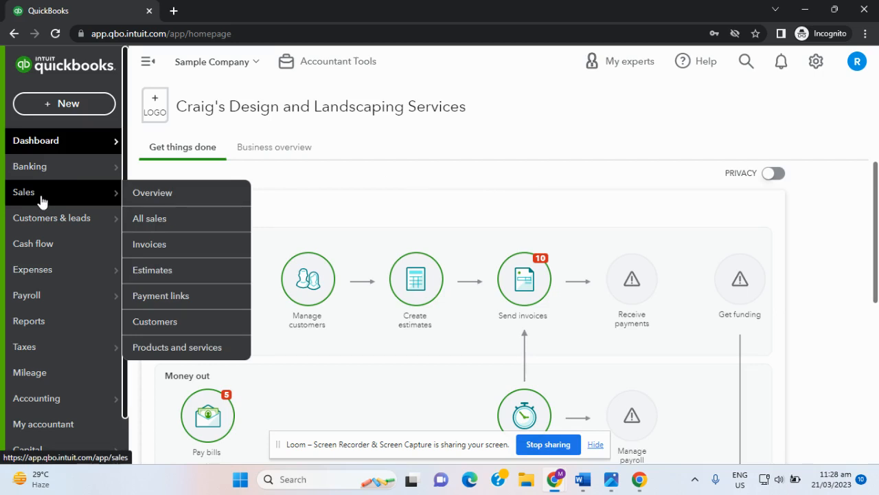
{"action": "left_click", "coordinate": [156, 220]}
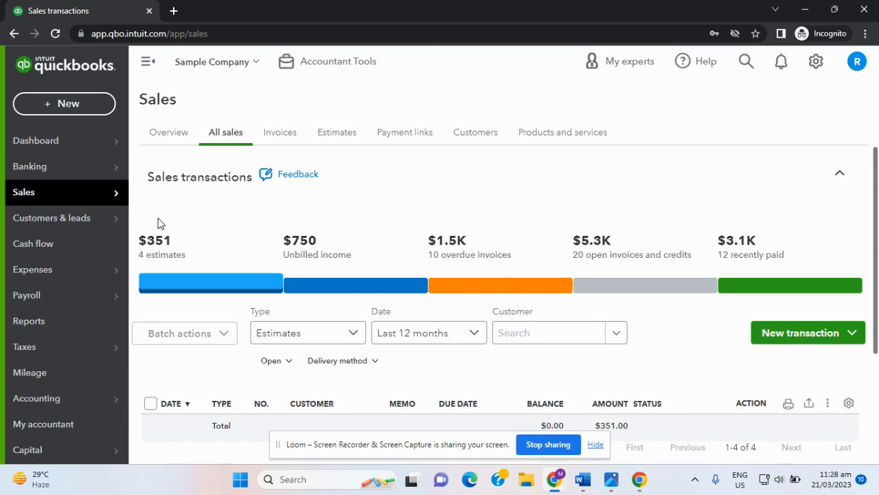
Step: Filter the Customers list to open estimates and open Red Rock Diner's record
{"action": "left_click", "coordinate": [473, 136]}
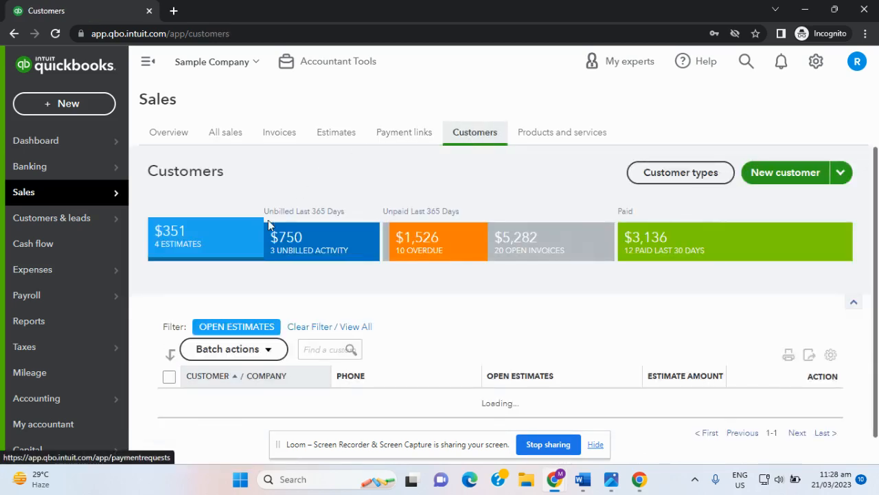
{"action": "scroll", "coordinate": [473, 147], "scroll_direction": "down", "scroll_amount": 2}
{"action": "scroll", "coordinate": [474, 192], "scroll_direction": "up", "scroll_amount": 2}
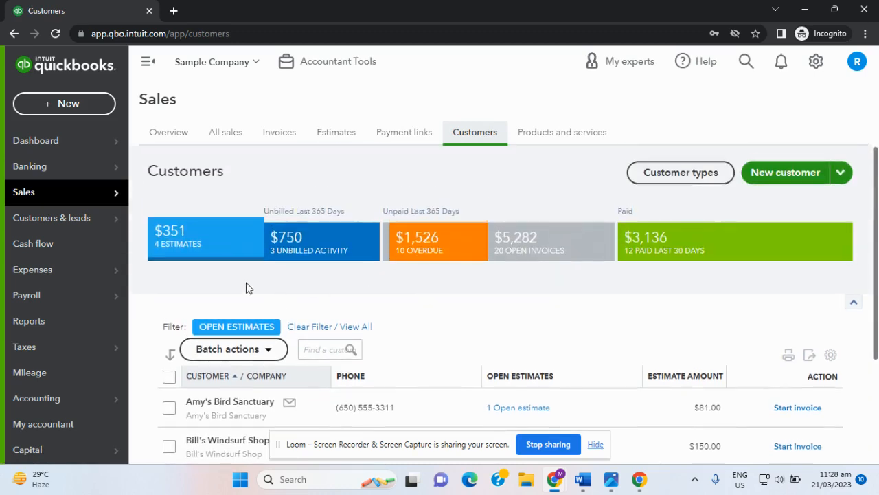
{"action": "left_click", "coordinate": [201, 242]}
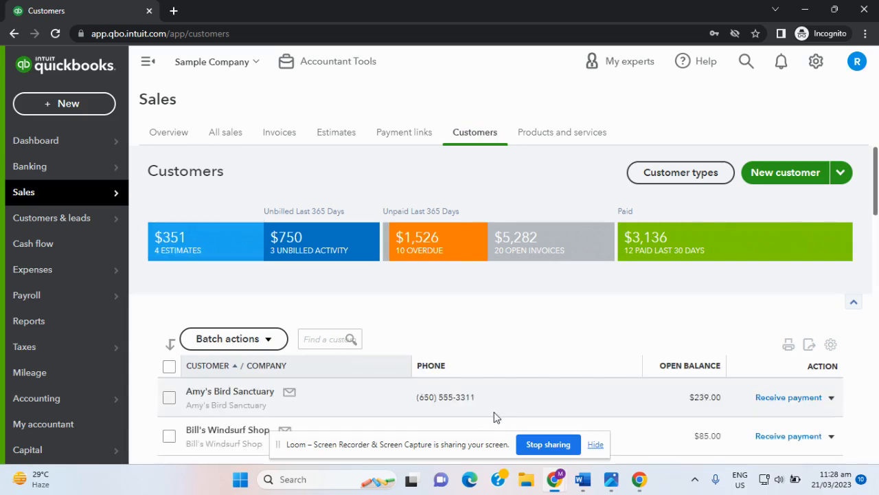
{"action": "left_click", "coordinate": [224, 258]}
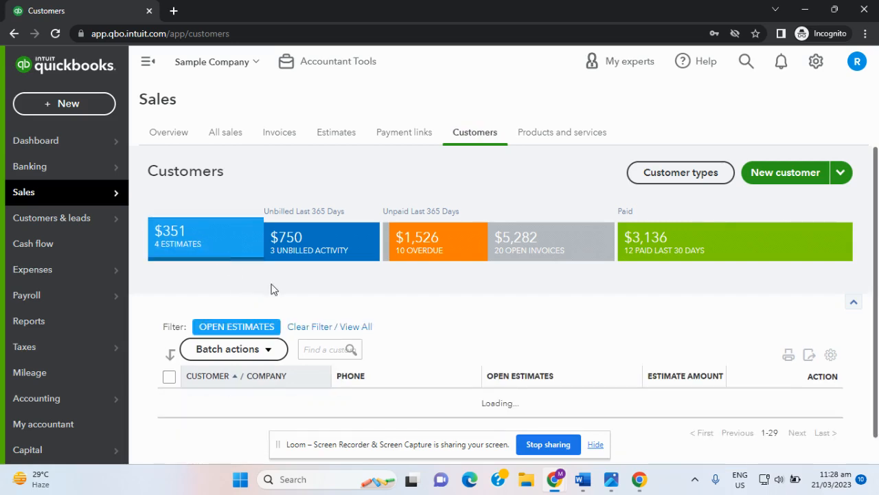
{"action": "scroll", "coordinate": [296, 307], "scroll_direction": "down", "scroll_amount": 2}
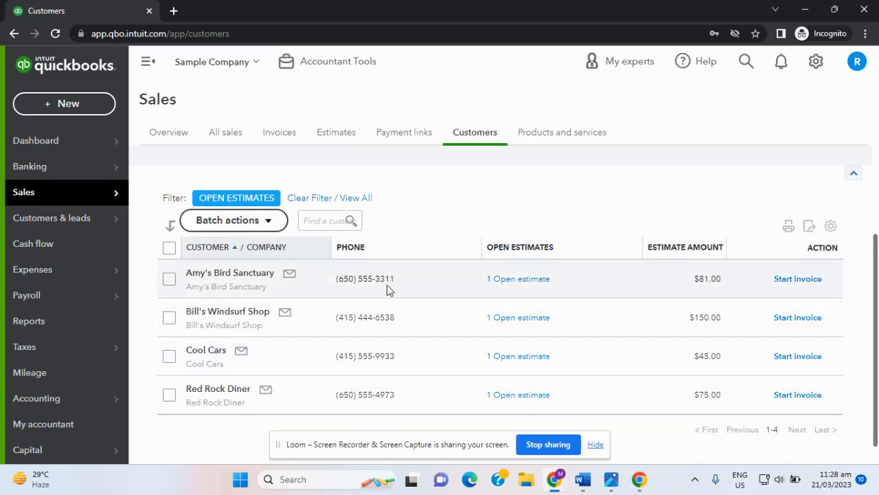
{"action": "left_click", "coordinate": [218, 389]}
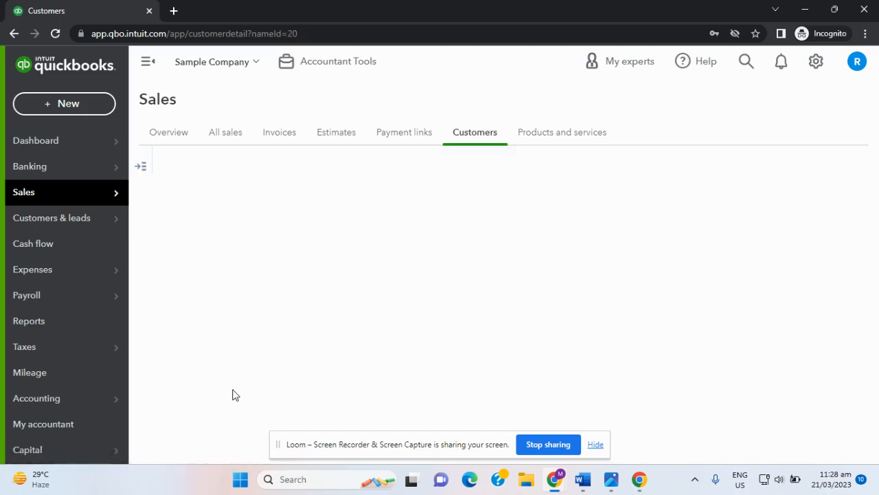
Step: Scroll through the Red Rock Diner customer page to review its balances
{"action": "scroll", "coordinate": [485, 256], "scroll_direction": "down", "scroll_amount": 1}
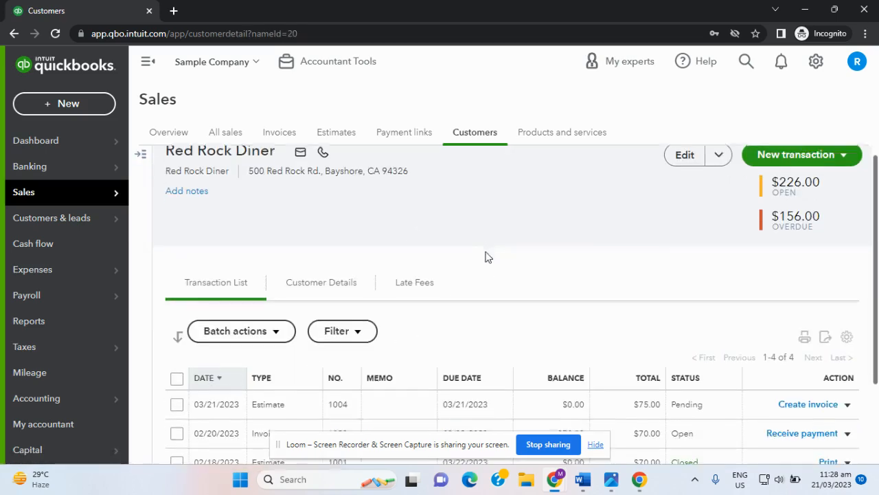
{"action": "scroll", "coordinate": [493, 273], "scroll_direction": "up", "scroll_amount": 1}
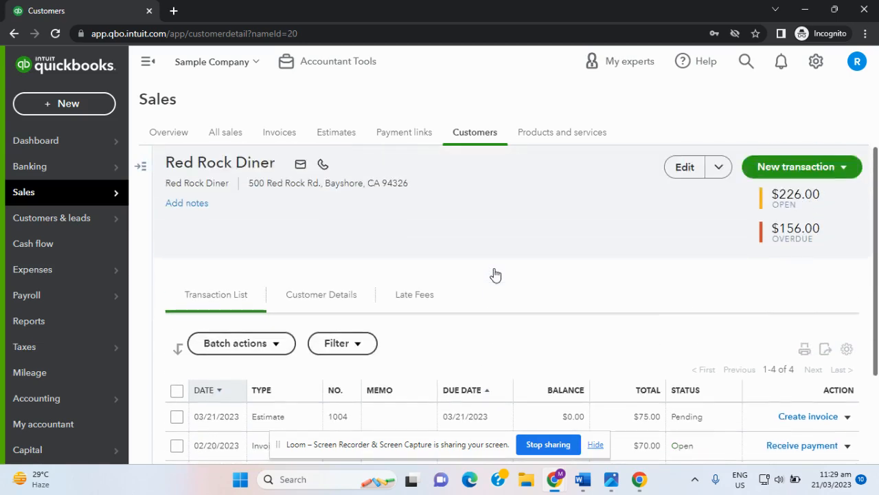
{"action": "scroll", "coordinate": [496, 274], "scroll_direction": "down", "scroll_amount": 2}
{"action": "scroll", "coordinate": [496, 274], "scroll_direction": "up", "scroll_amount": 1}
{"action": "scroll", "coordinate": [496, 274], "scroll_direction": "down", "scroll_amount": 1}
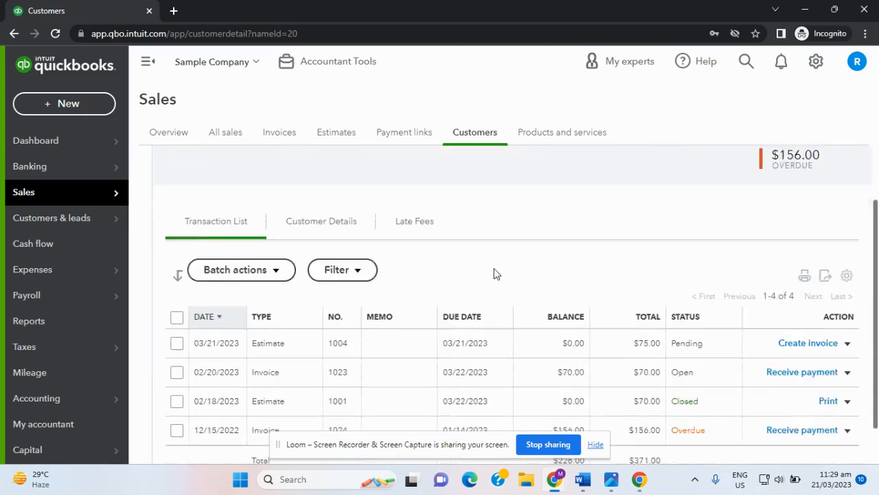
{"action": "scroll", "coordinate": [494, 273], "scroll_direction": "down", "scroll_amount": 1}
{"action": "scroll", "coordinate": [494, 273], "scroll_direction": "up", "scroll_amount": 2}
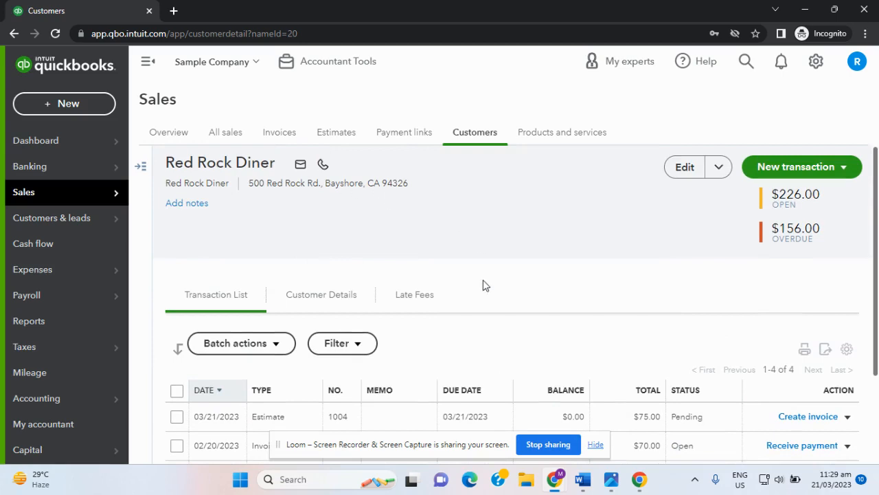
{"action": "scroll", "coordinate": [484, 281], "scroll_direction": "down", "scroll_amount": 2}
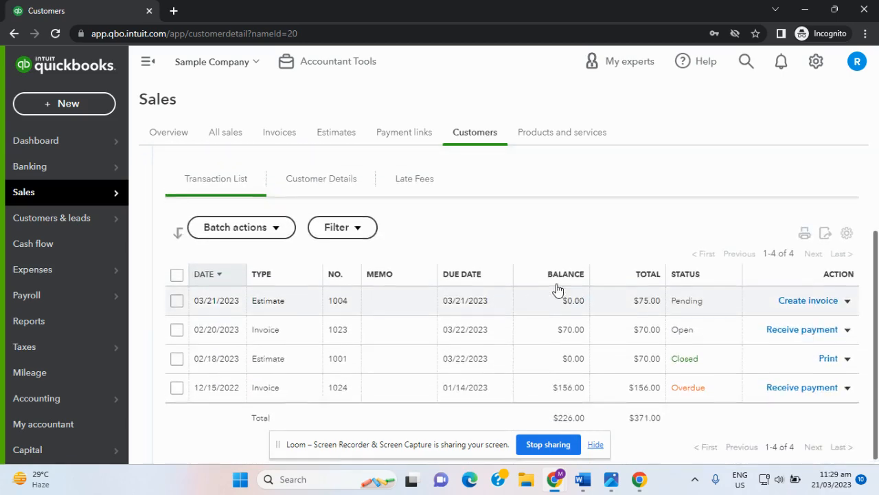
{"action": "scroll", "coordinate": [556, 289], "scroll_direction": "up", "scroll_amount": 2}
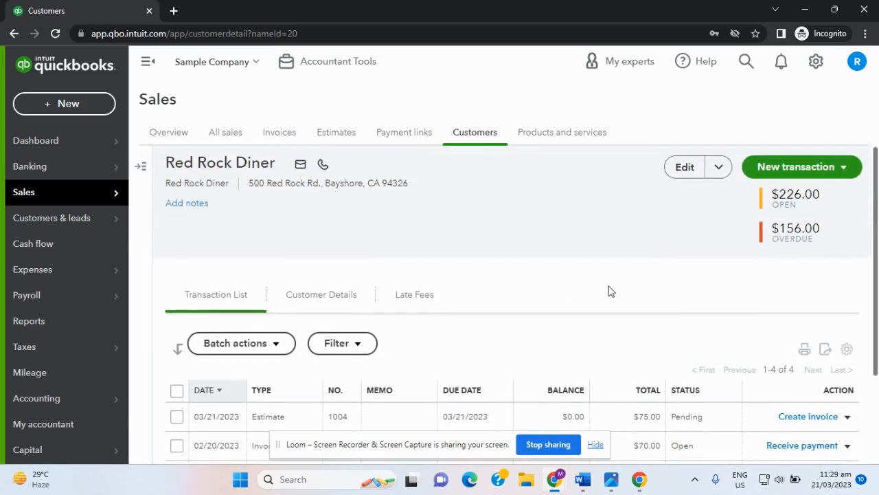
Step: Open Red Rock Diner's edit panel, close it unchanged, and reach the Transaction List
{"action": "left_click", "coordinate": [685, 169]}
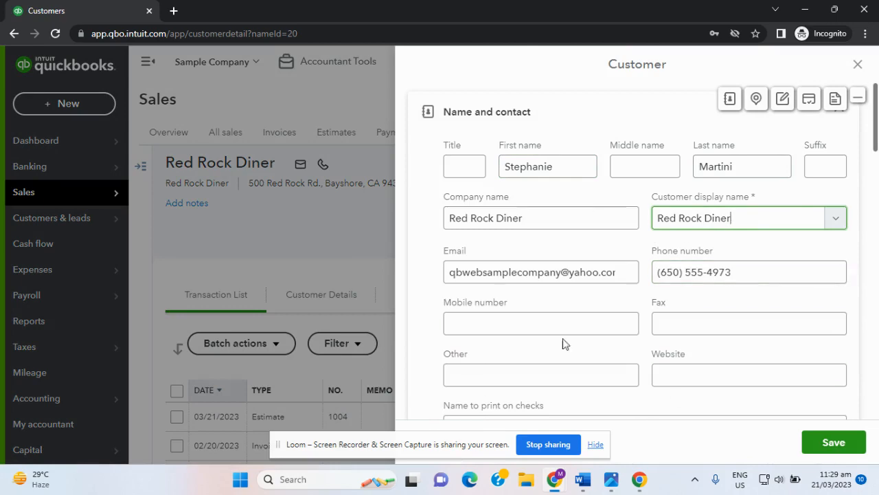
{"action": "scroll", "coordinate": [649, 303], "scroll_direction": "down", "scroll_amount": 5}
{"action": "scroll", "coordinate": [647, 304], "scroll_direction": "up", "scroll_amount": 5}
{"action": "left_click", "coordinate": [858, 65]}
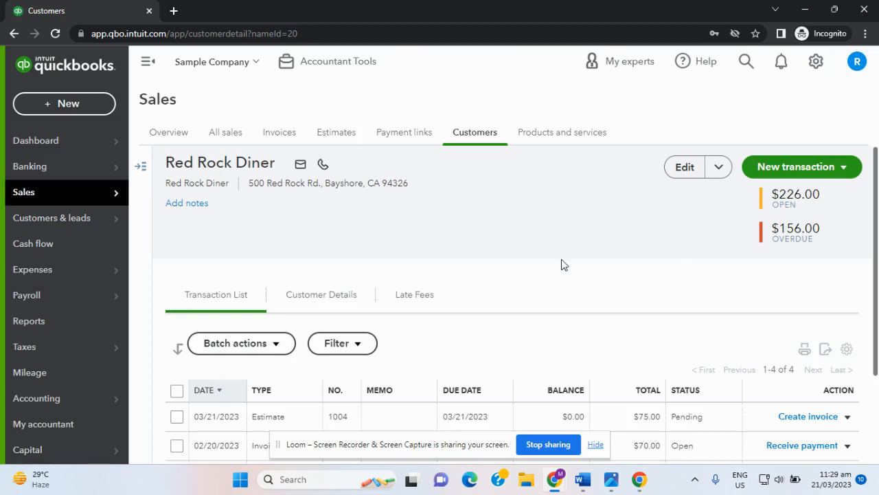
{"action": "scroll", "coordinate": [543, 271], "scroll_direction": "down", "scroll_amount": 2}
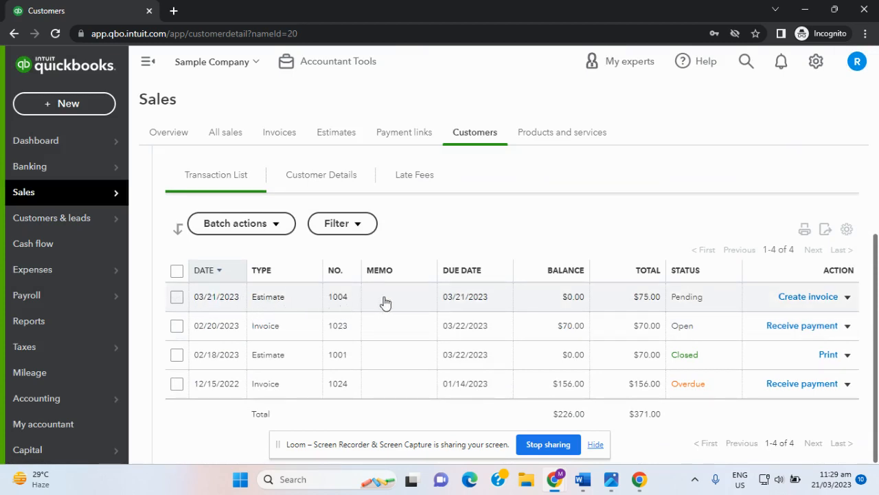
{"action": "left_click", "coordinate": [284, 302]}
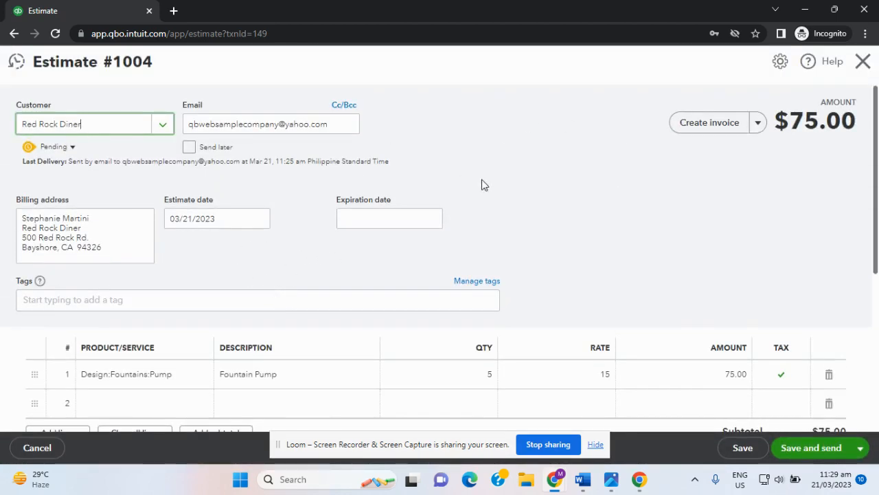
{"action": "scroll", "coordinate": [596, 248], "scroll_direction": "down", "scroll_amount": 3}
{"action": "scroll", "coordinate": [595, 264], "scroll_direction": "down", "scroll_amount": 1}
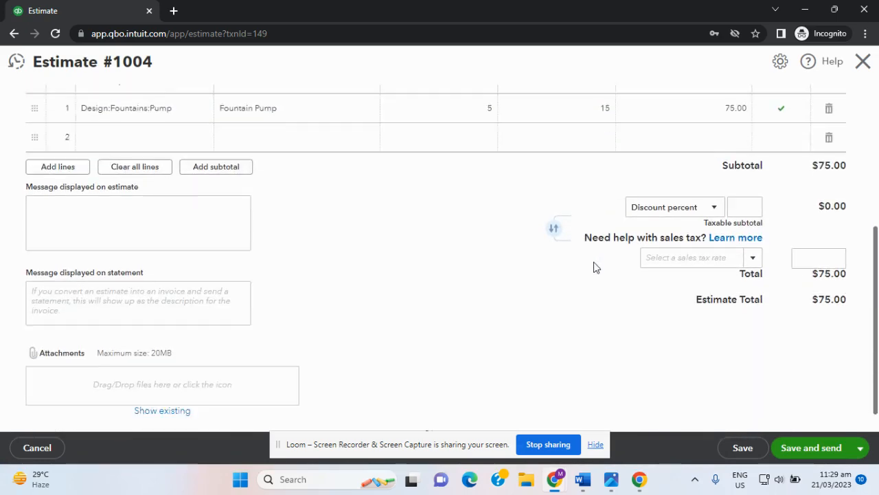
{"action": "scroll", "coordinate": [595, 268], "scroll_direction": "up", "scroll_amount": 4}
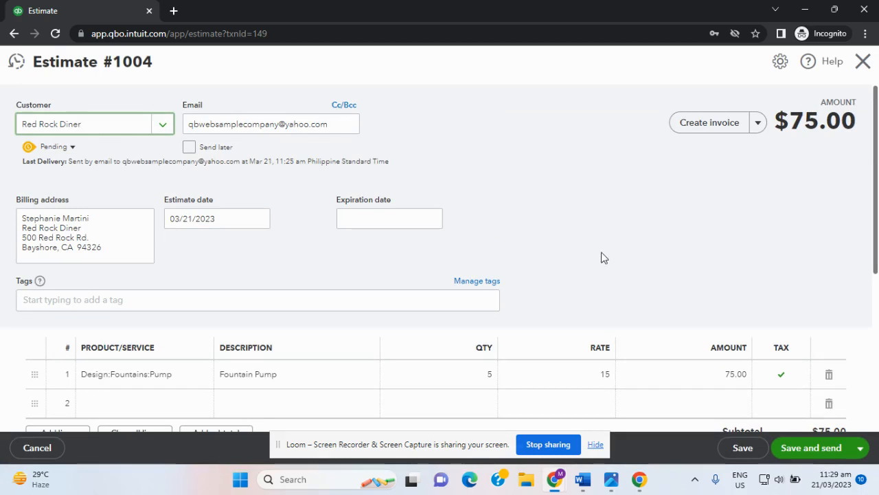
{"action": "left_click", "coordinate": [864, 63]}
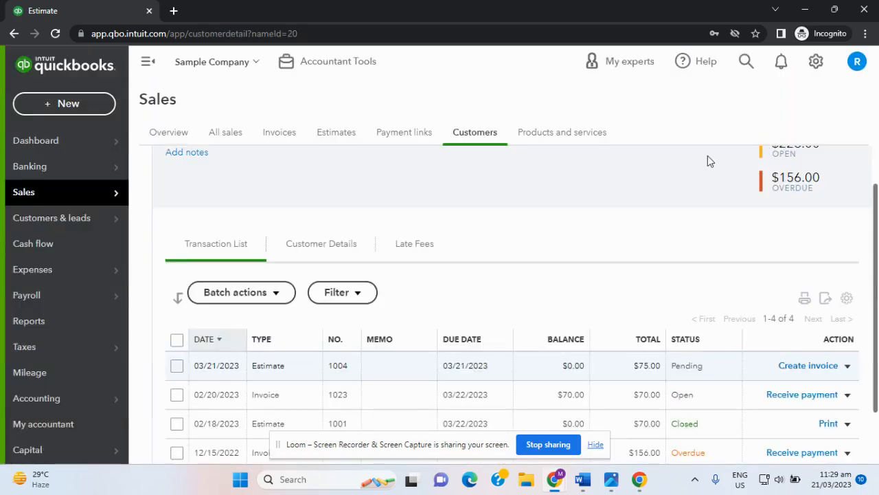
{"action": "scroll", "coordinate": [573, 212], "scroll_direction": "up", "scroll_amount": 1}
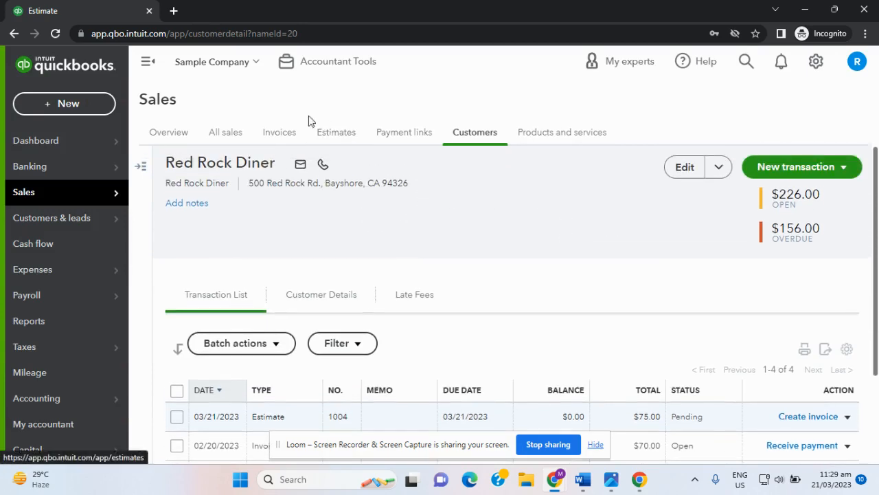
Step: Open estimate 1004's side panel from All sales, showing it sent but still pending
{"action": "left_click", "coordinate": [223, 134]}
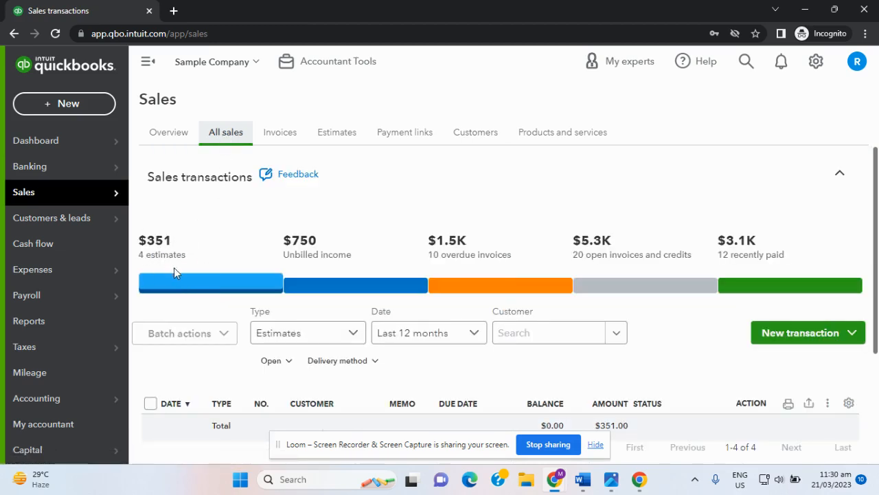
{"action": "scroll", "coordinate": [182, 274], "scroll_direction": "down", "scroll_amount": 1}
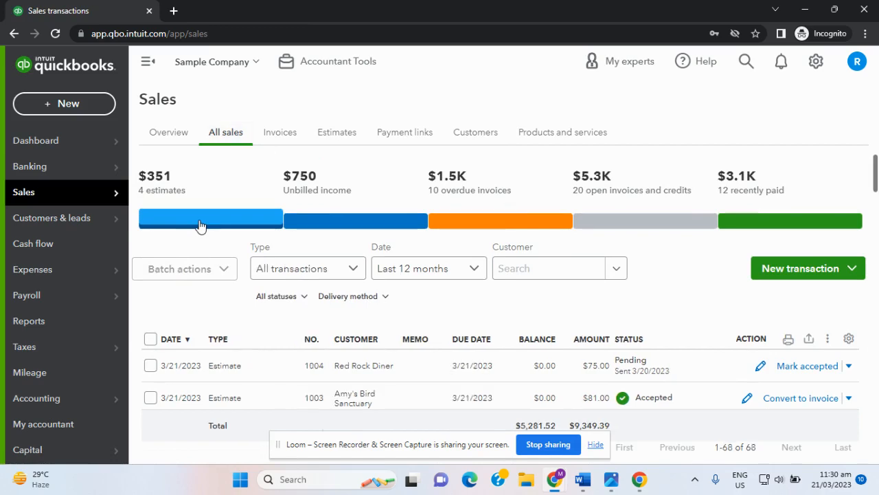
{"action": "scroll", "coordinate": [227, 285], "scroll_direction": "down", "scroll_amount": 2}
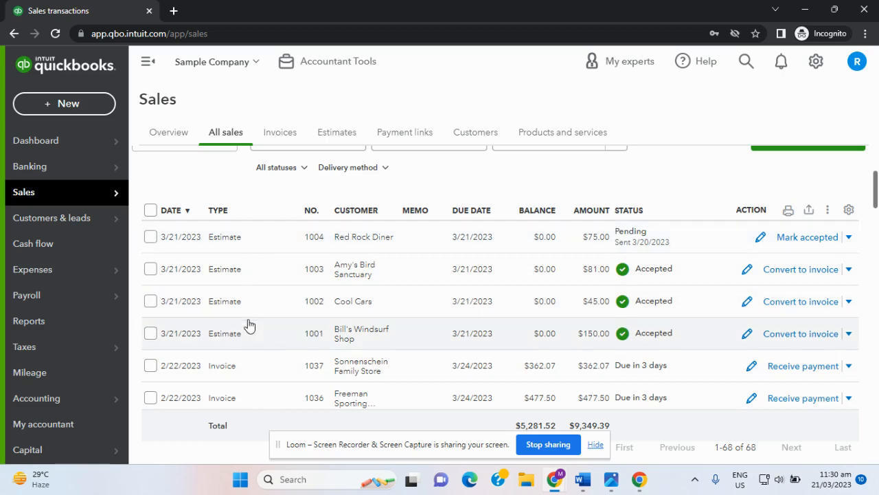
{"action": "left_click", "coordinate": [376, 241]}
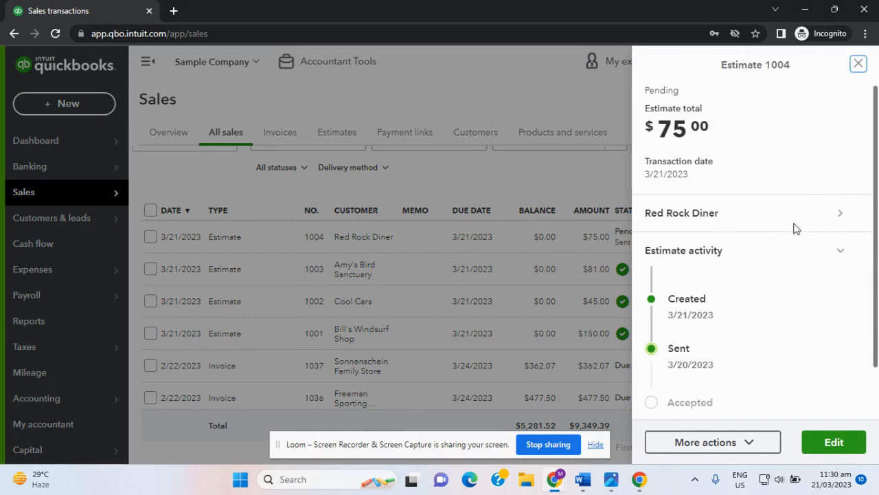
{"action": "scroll", "coordinate": [800, 273], "scroll_direction": "down", "scroll_amount": 2}
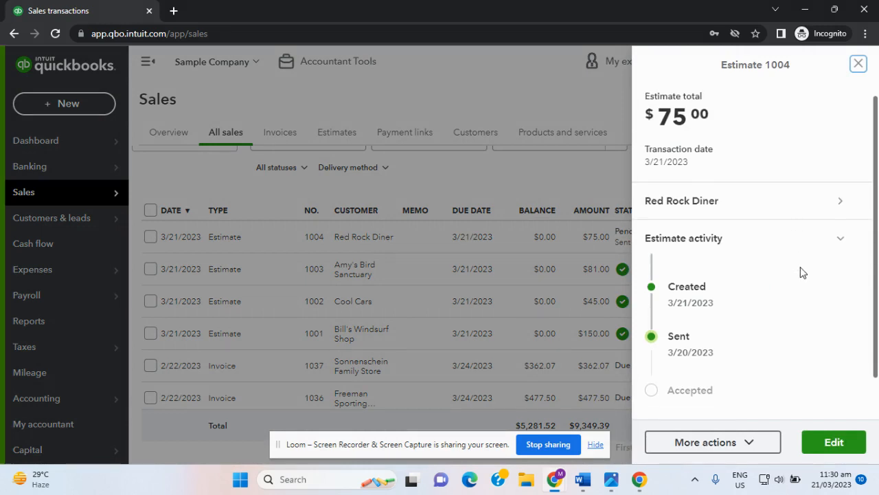
{"action": "scroll", "coordinate": [801, 273], "scroll_direction": "up", "scroll_amount": 2}
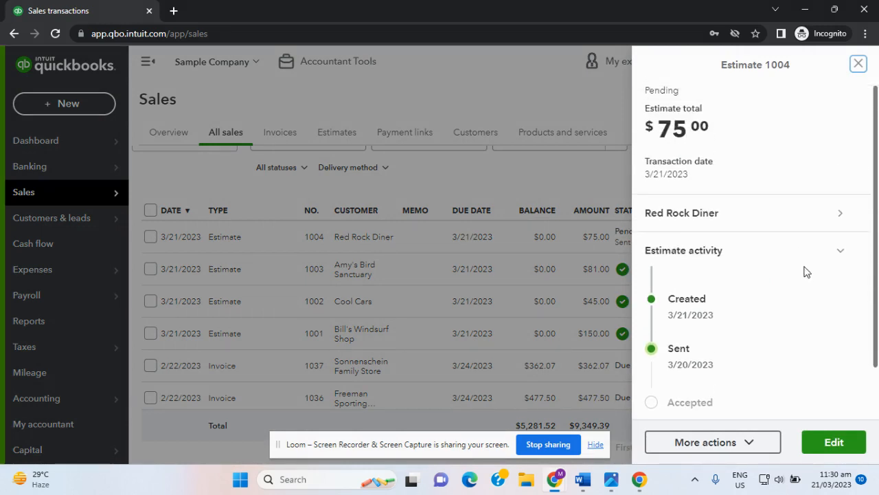
{"action": "scroll", "coordinate": [747, 292], "scroll_direction": "down", "scroll_amount": 2}
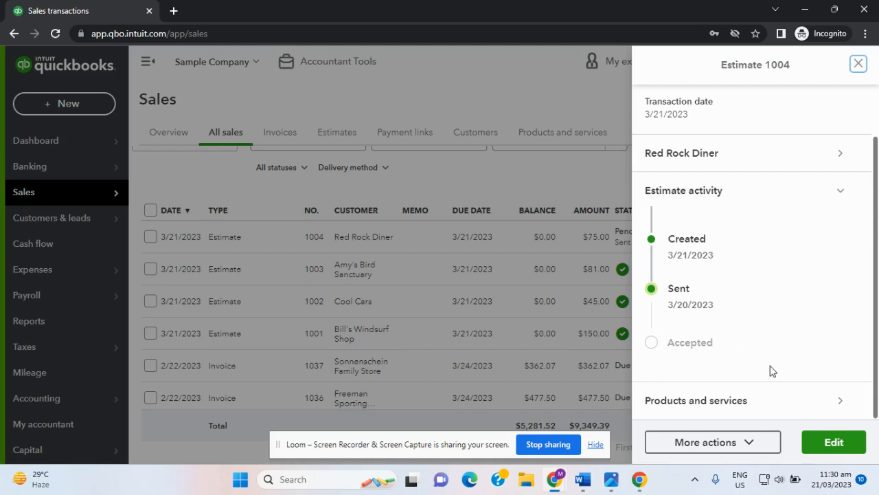
Step: Edit estimate 1004 and show its status choices: Accepted, Closed, Rejected
{"action": "left_click", "coordinate": [834, 443]}
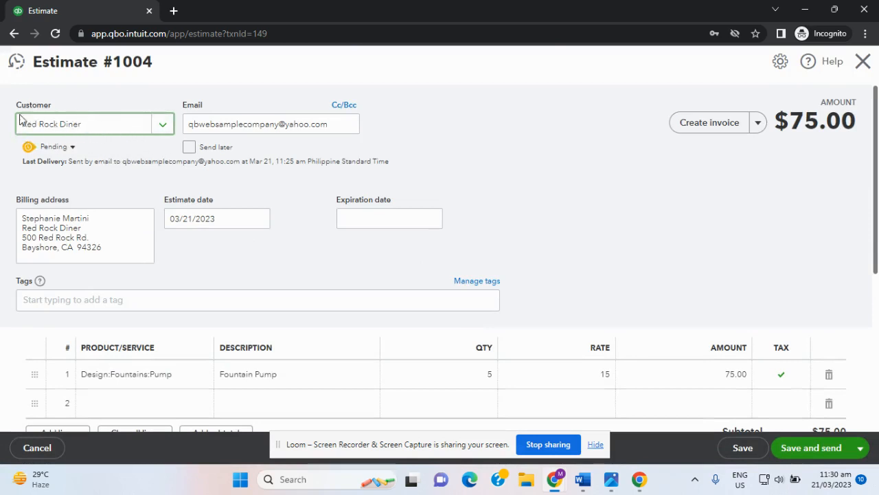
{"action": "left_click", "coordinate": [73, 148]}
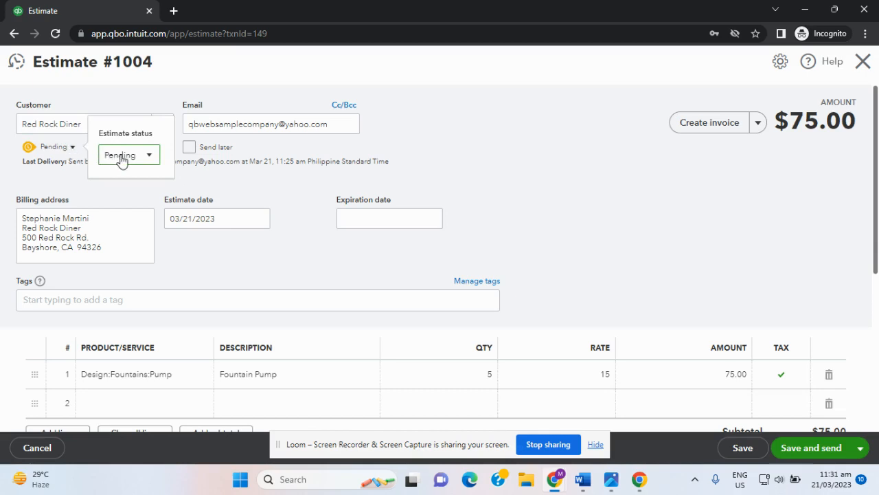
{"action": "left_click", "coordinate": [148, 157]}
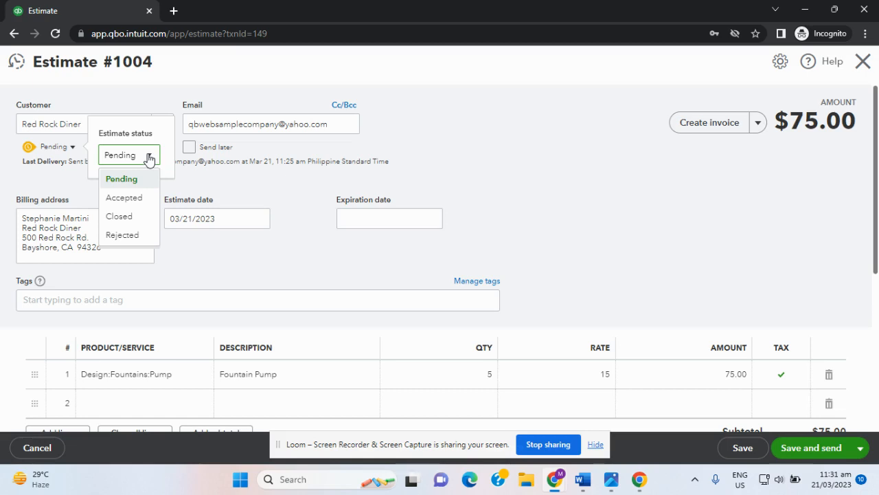
Step: Set estimate 1004 to Accepted with the accepter's name and date 03/21/2023, then save
{"action": "left_click", "coordinate": [132, 197]}
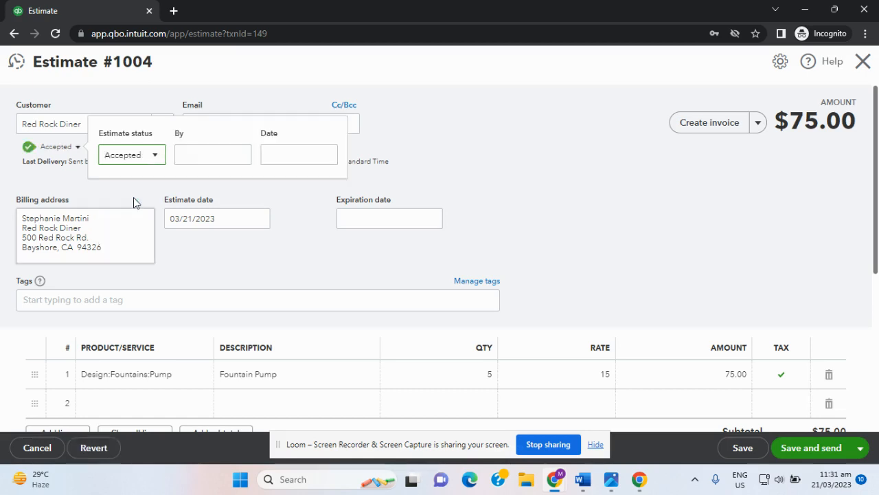
{"action": "left_click", "coordinate": [197, 156]}
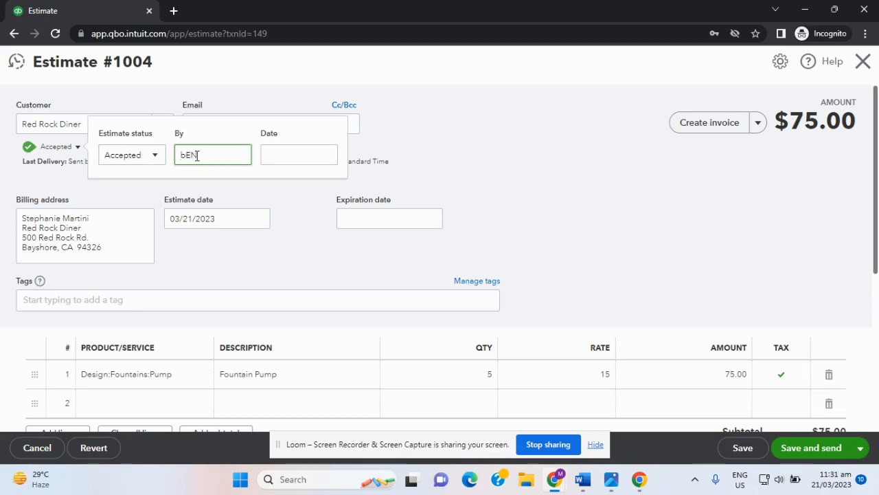
{"action": "type", "text": "Ben"}
{"action": "key", "text": "Tab"}
{"action": "left_click", "coordinate": [328, 155]}
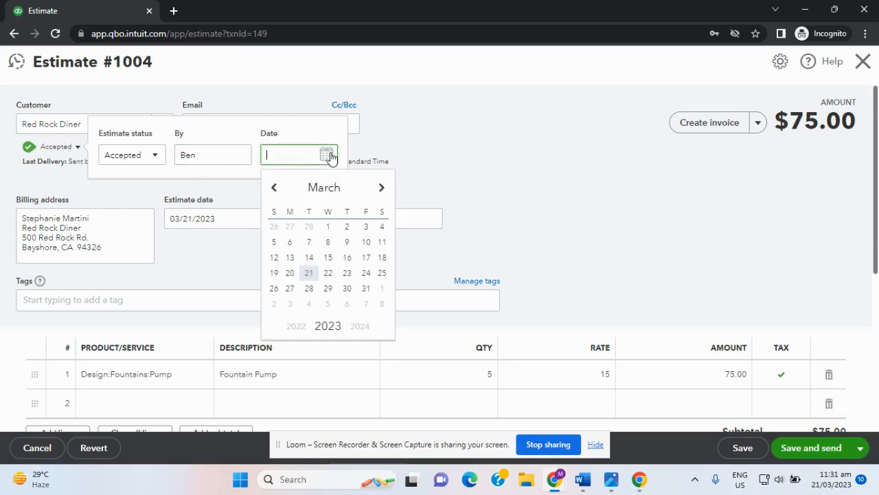
{"action": "left_click", "coordinate": [309, 273]}
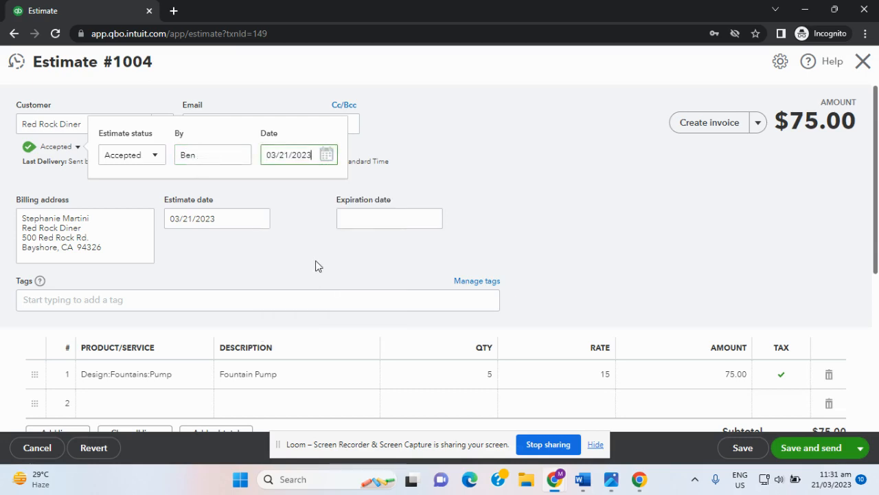
{"action": "scroll", "coordinate": [299, 257], "scroll_direction": "down", "scroll_amount": 1}
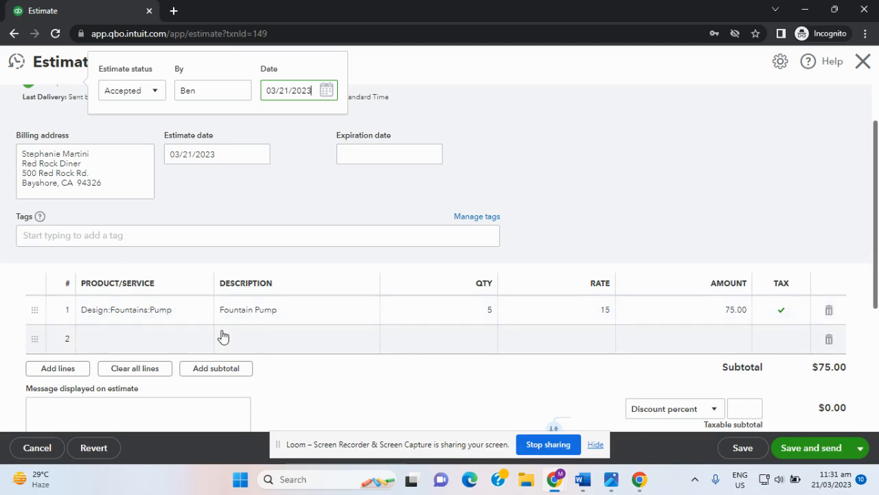
{"action": "left_click", "coordinate": [427, 319]}
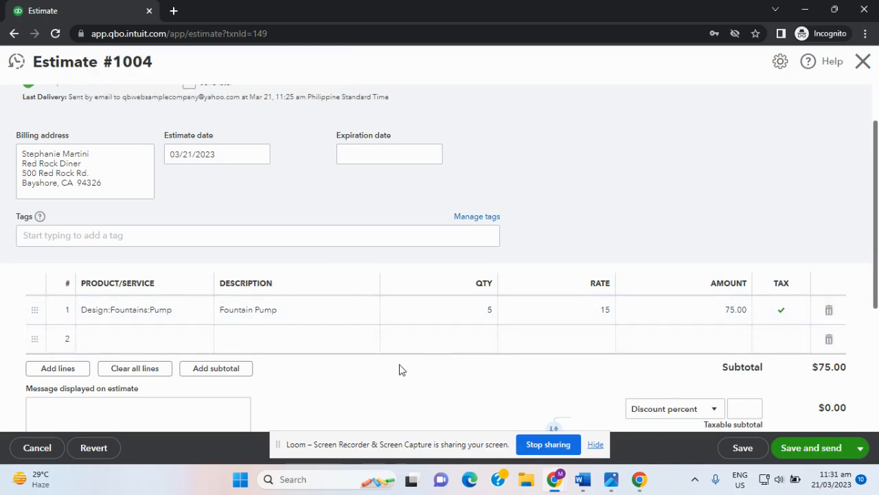
{"action": "left_click", "coordinate": [756, 455]}
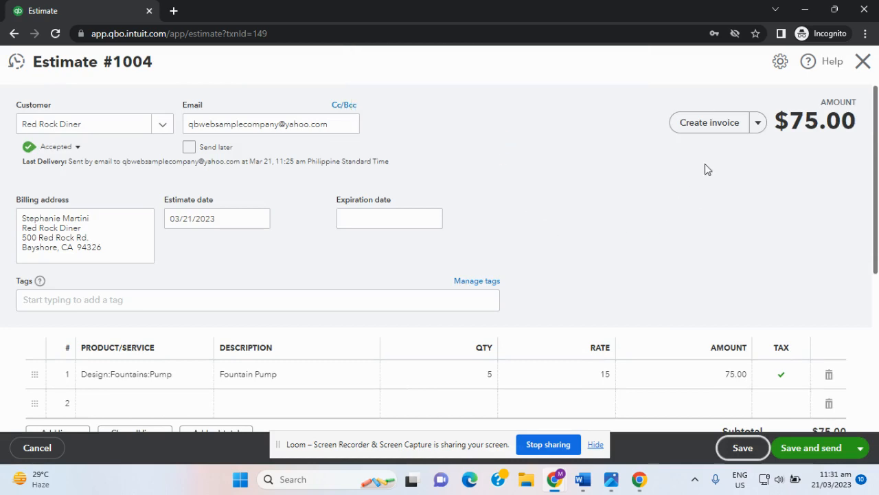
Step: Copy estimate 1004 into a new $50.00 purchase order
{"action": "left_click", "coordinate": [759, 126]}
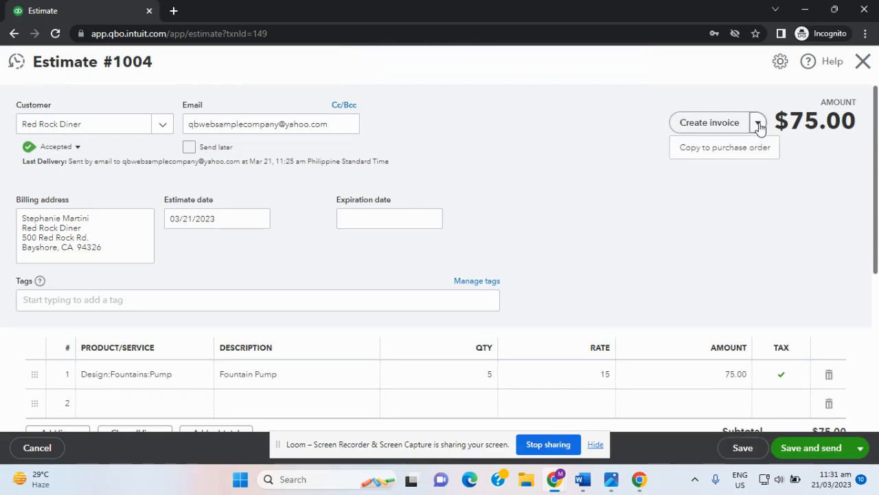
{"action": "left_click", "coordinate": [731, 150]}
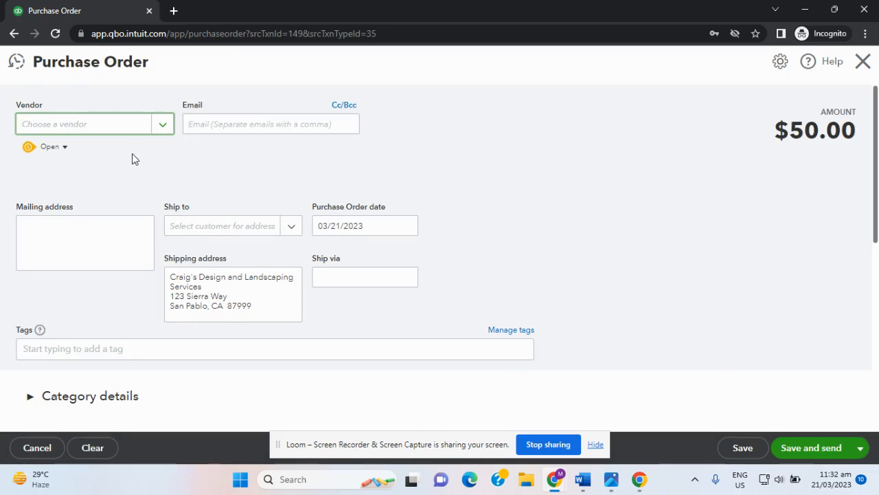
Step: Choose Hicks Hardware as the purchase order's vendor
{"action": "left_click", "coordinate": [163, 131]}
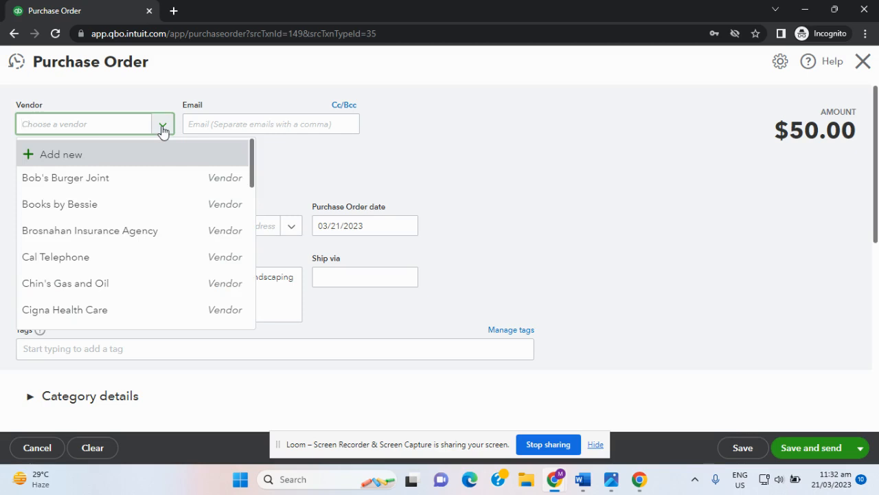
{"action": "scroll", "coordinate": [118, 210], "scroll_direction": "down", "scroll_amount": 4}
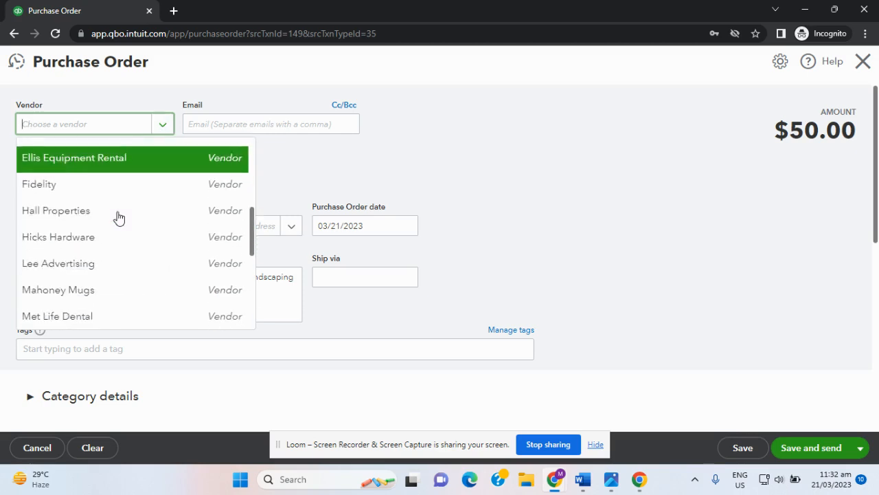
{"action": "scroll", "coordinate": [118, 217], "scroll_direction": "down", "scroll_amount": 3}
{"action": "scroll", "coordinate": [118, 217], "scroll_direction": "up", "scroll_amount": 3}
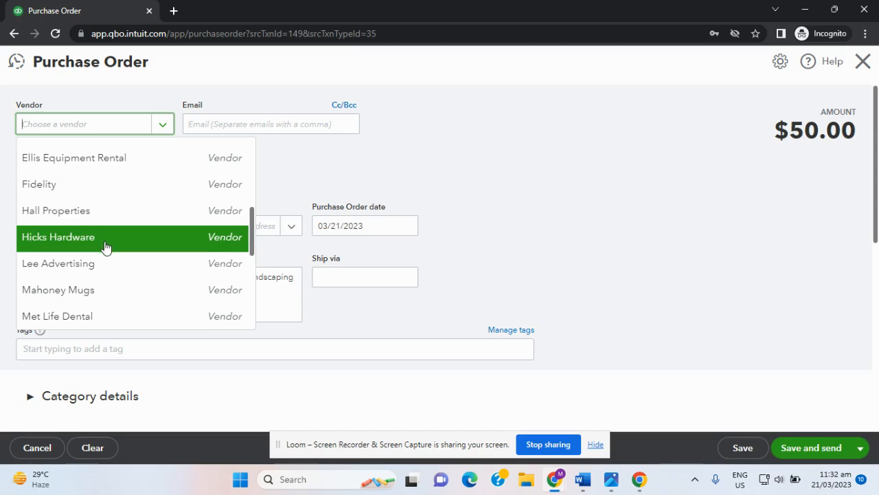
{"action": "left_click", "coordinate": [105, 240]}
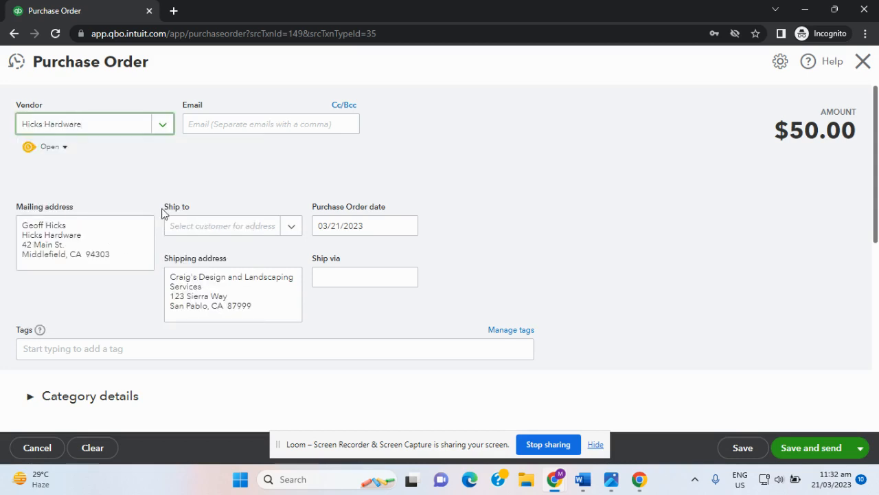
Step: Fill in the vendor's e-mail address on the purchase order
{"action": "left_click", "coordinate": [217, 128]}
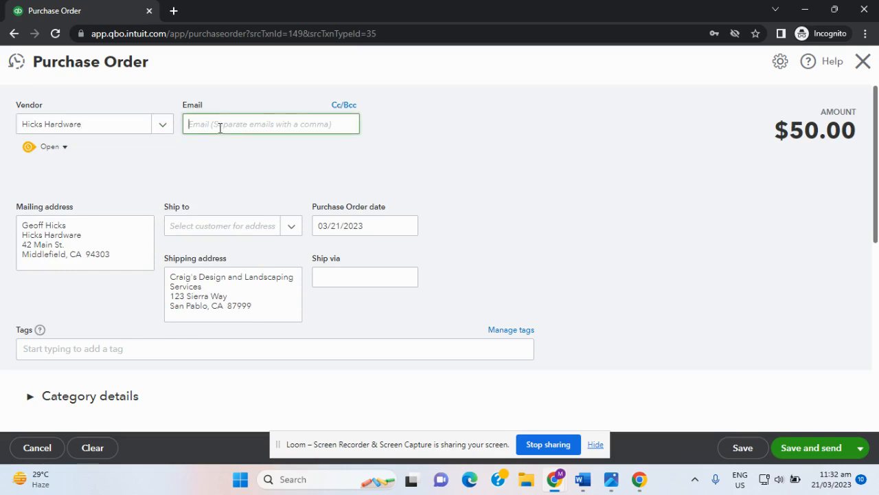
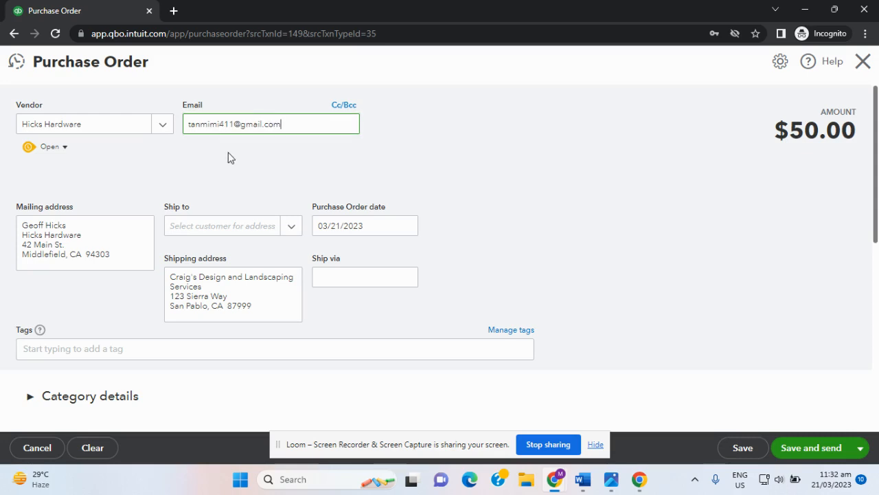
{"action": "left_click", "coordinate": [229, 153]}
Step: Choose Red Rock Diner as the purchase order's ship-to customer, filling in its shipping address
{"action": "scroll", "coordinate": [235, 215], "scroll_direction": "down", "scroll_amount": 2}
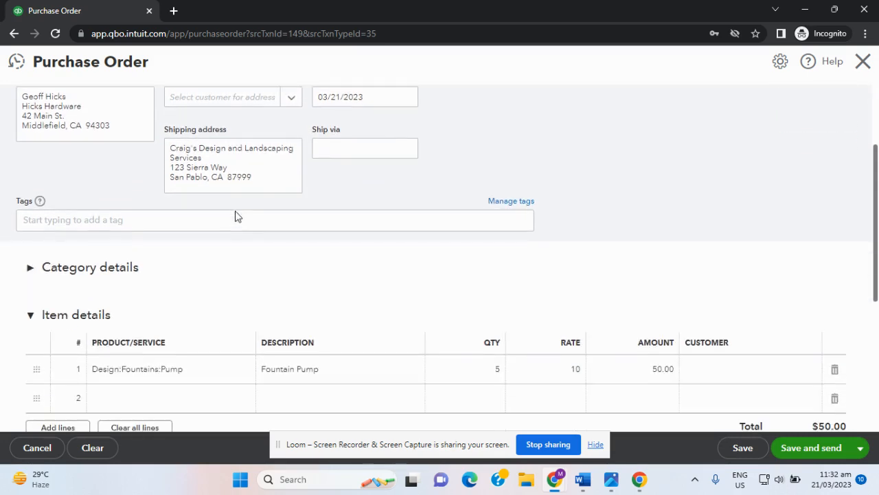
{"action": "scroll", "coordinate": [234, 215], "scroll_direction": "down", "scroll_amount": 1}
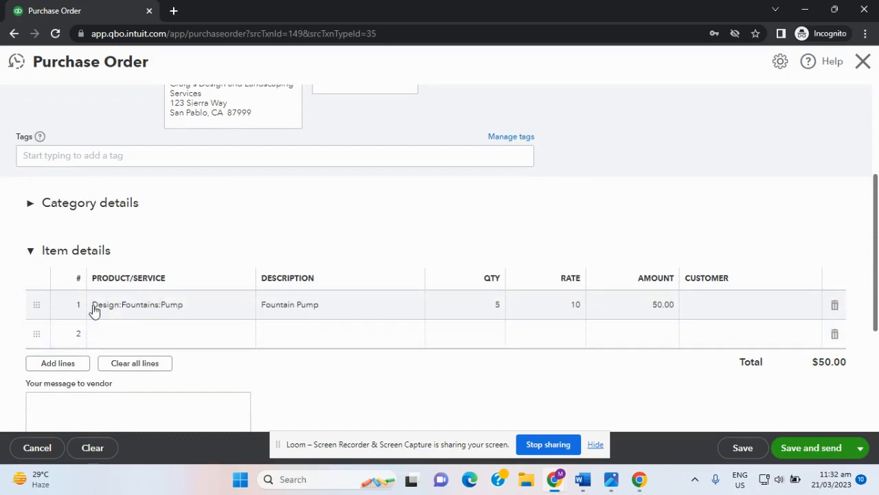
{"action": "scroll", "coordinate": [360, 284], "scroll_direction": "up", "scroll_amount": 2}
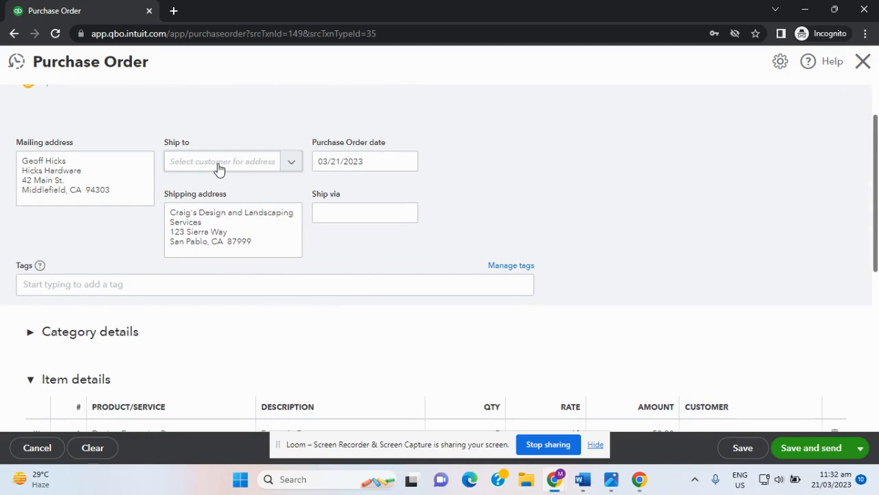
{"action": "left_click", "coordinate": [292, 165]}
{"action": "scroll", "coordinate": [275, 243], "scroll_direction": "down", "scroll_amount": 2}
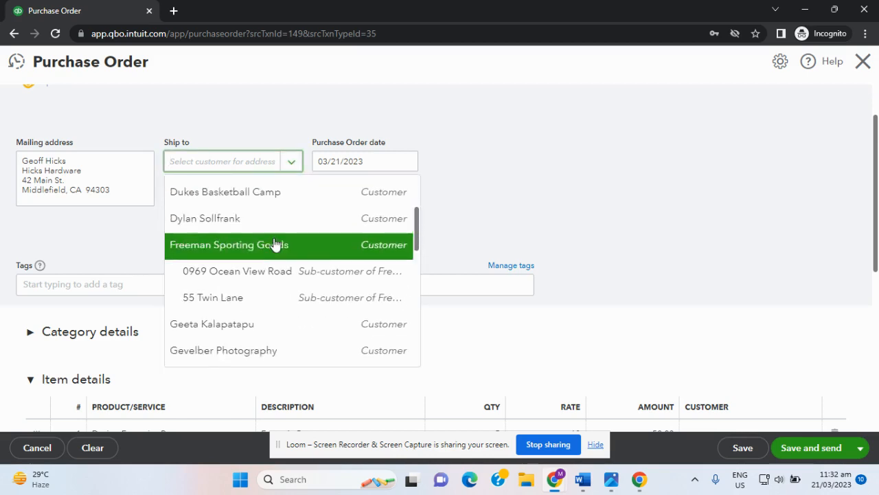
{"action": "scroll", "coordinate": [275, 245], "scroll_direction": "down", "scroll_amount": 4}
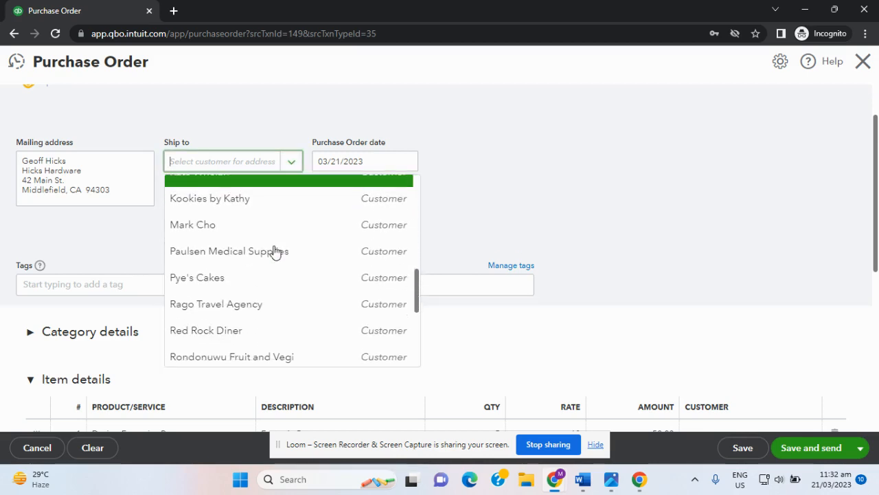
{"action": "scroll", "coordinate": [275, 251], "scroll_direction": "down", "scroll_amount": 2}
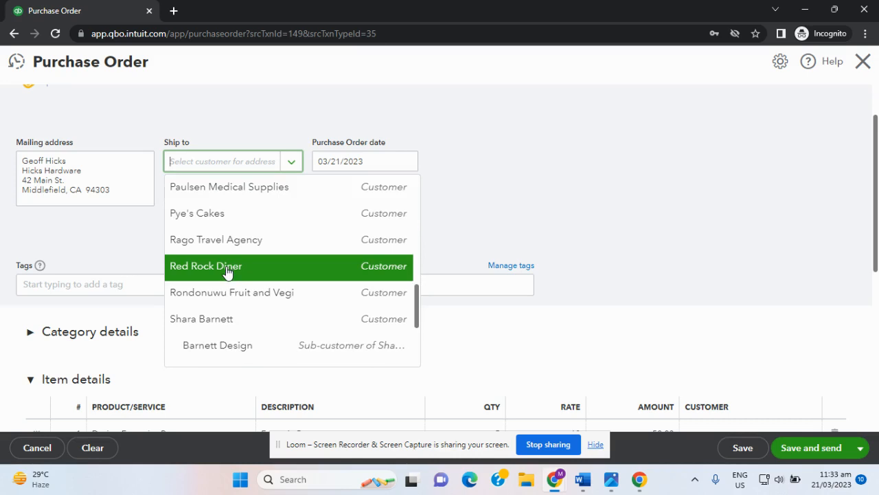
{"action": "left_click", "coordinate": [227, 272]}
{"action": "scroll", "coordinate": [306, 262], "scroll_direction": "down", "scroll_amount": 1}
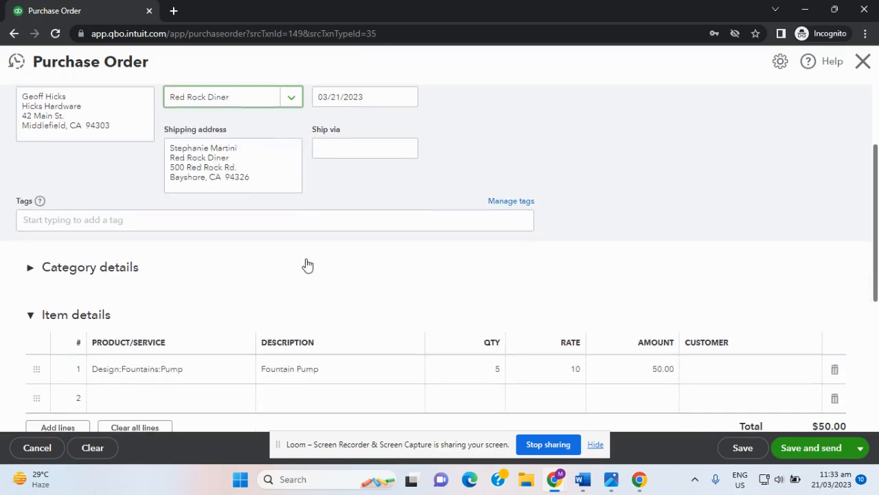
{"action": "scroll", "coordinate": [305, 267], "scroll_direction": "down", "scroll_amount": 1}
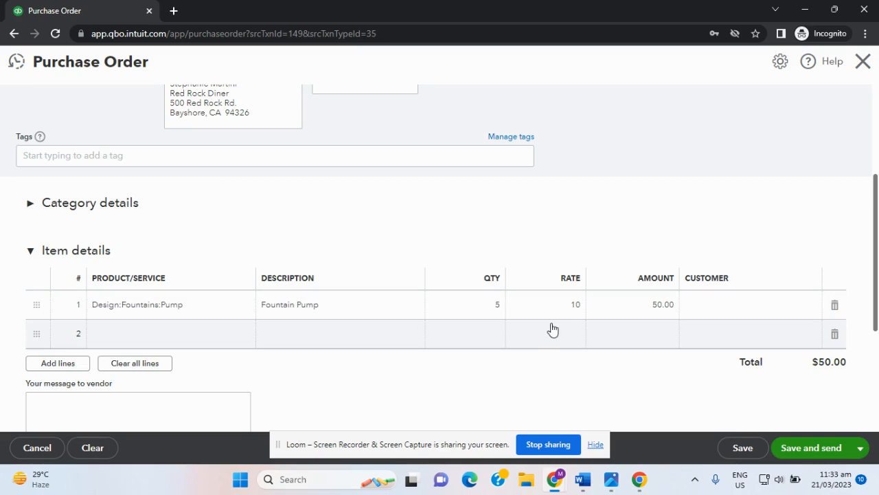
Step: Save purchase order #1006, review the e-mail's recipient, subject and body, and send it to Hicks Hardware
{"action": "left_click", "coordinate": [811, 448]}
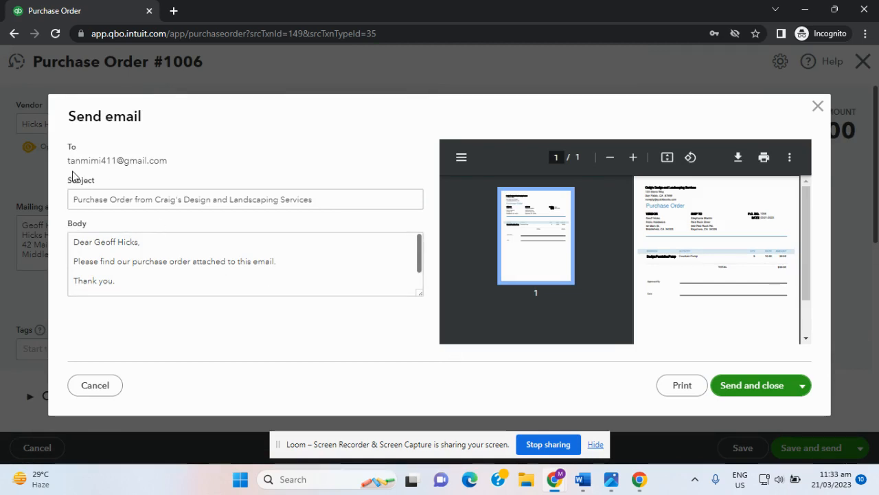
{"action": "left_click_drag", "start_coordinate": [74, 199], "coordinate": [315, 201]}
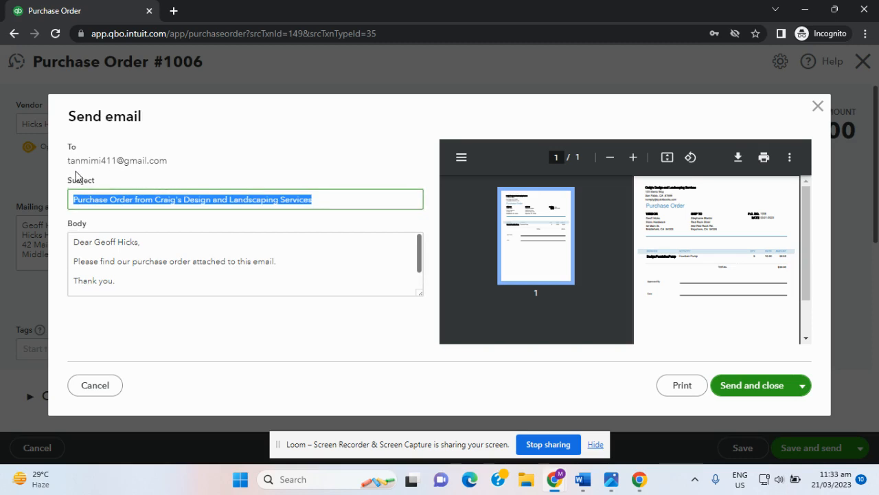
{"action": "left_click_drag", "start_coordinate": [66, 162], "coordinate": [171, 178]}
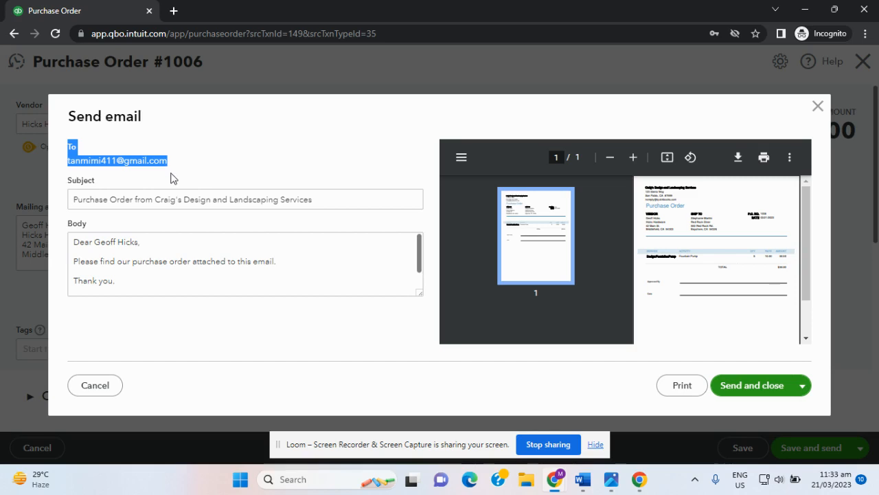
{"action": "left_click", "coordinate": [75, 244]}
{"action": "left_click", "coordinate": [133, 260]}
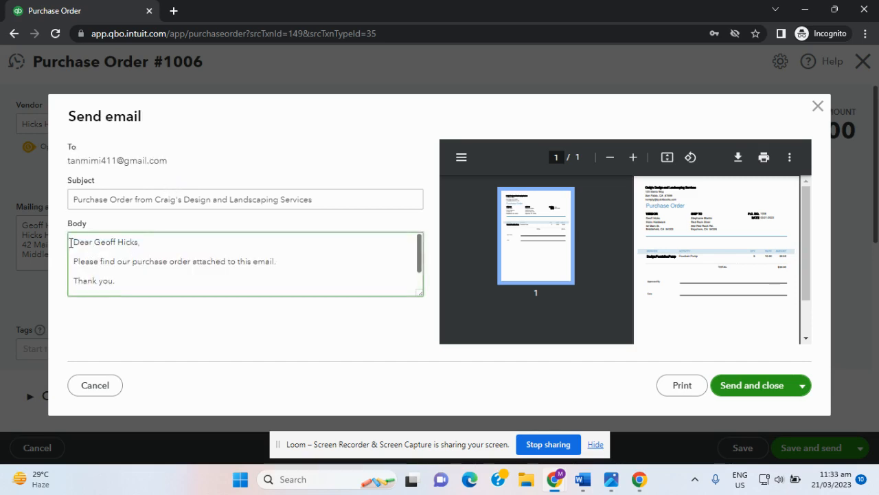
{"action": "left_click_drag", "start_coordinate": [71, 243], "coordinate": [289, 276]}
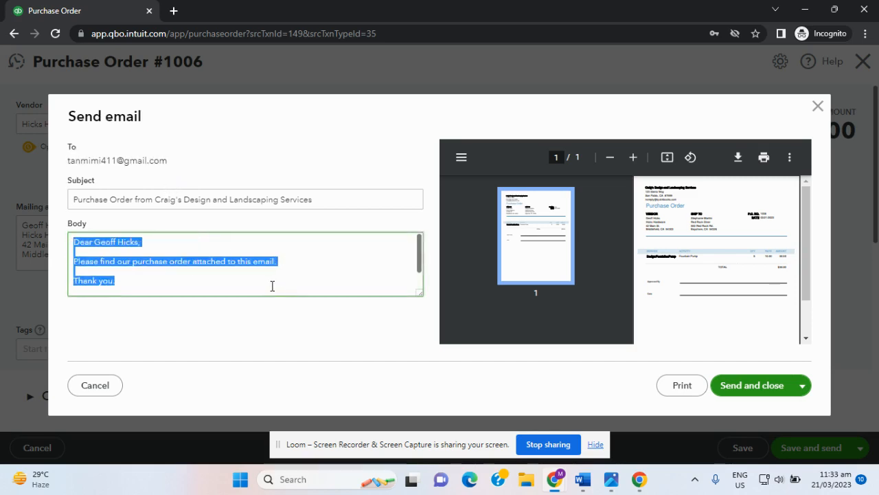
{"action": "left_click", "coordinate": [242, 288]}
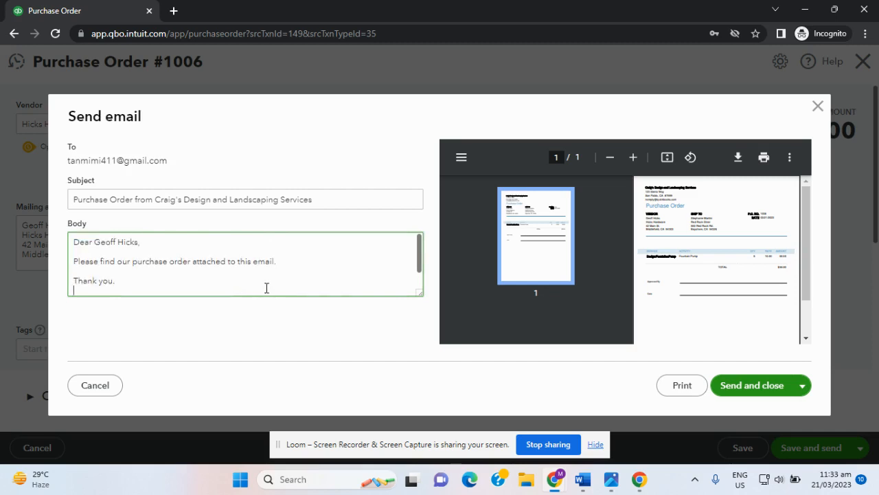
{"action": "left_click", "coordinate": [755, 390]}
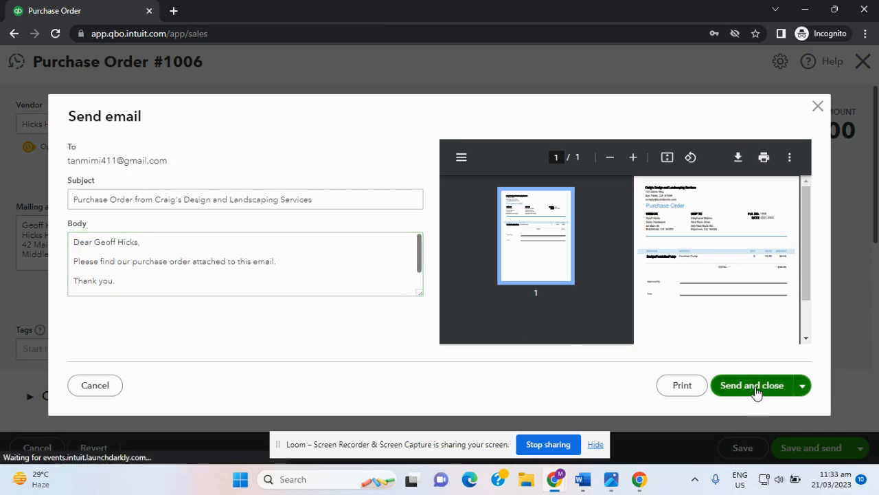